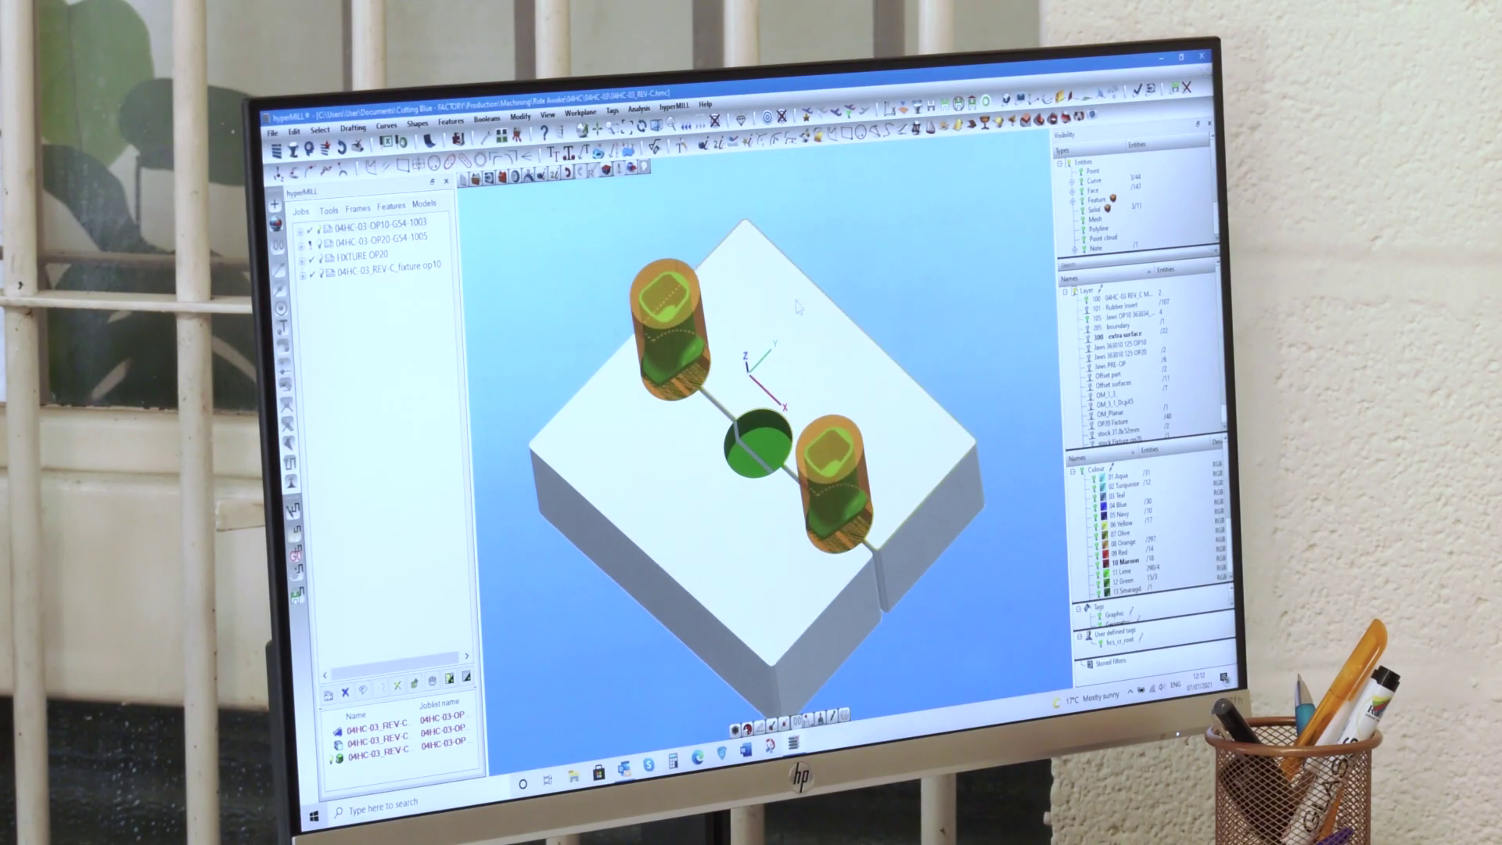
Orbit the fixture block down to a low side-on view of both orange cylinders and the green hole.
middle_drag(797, 308, 792, 288)
scroll(751, 388, down, 2)
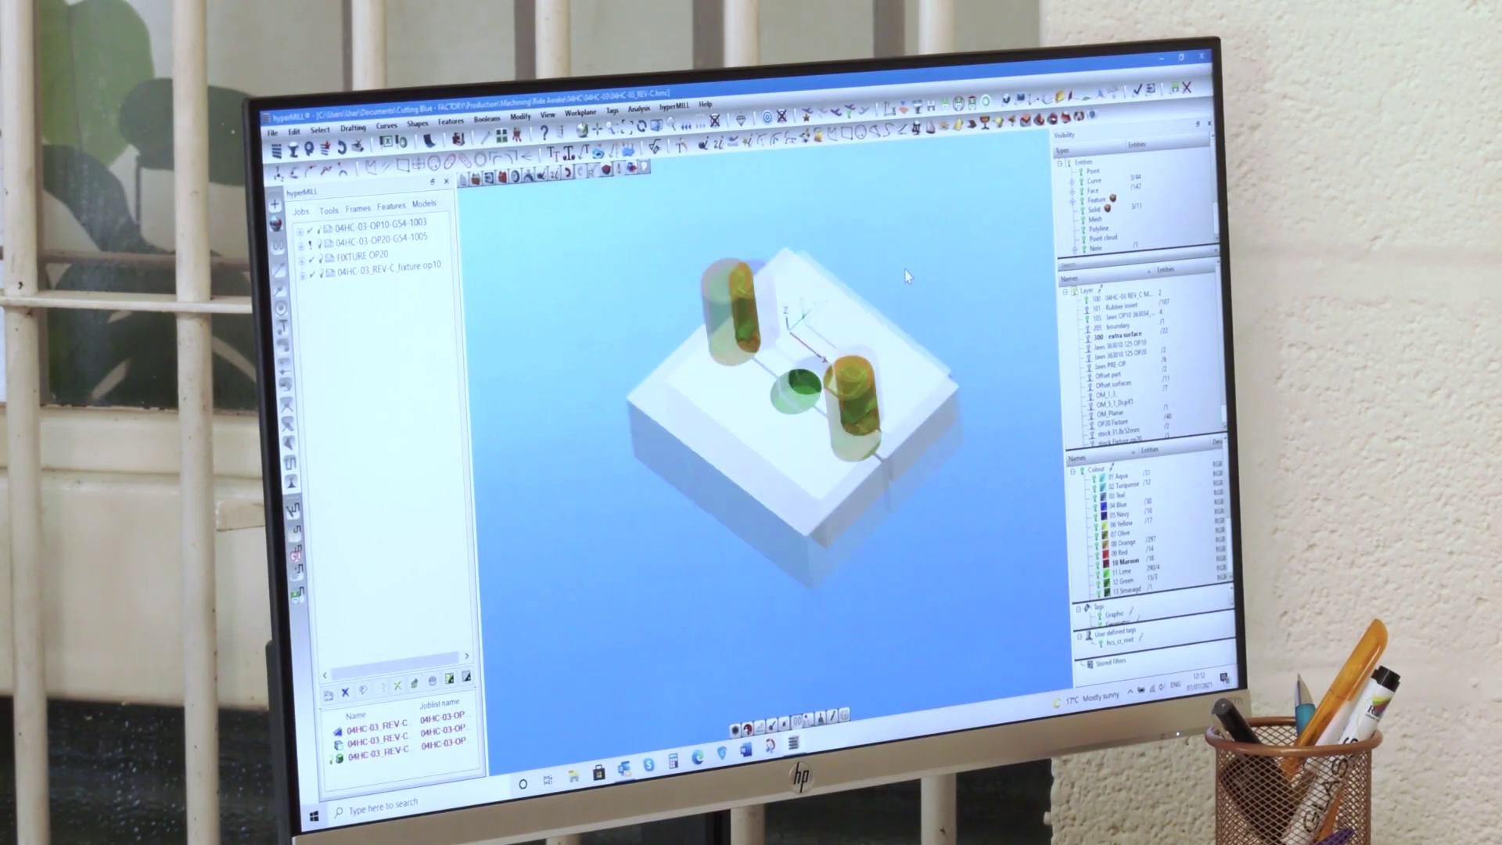
middle_drag(751, 388, 705, 328)
scroll(693, 307, up, 3)
scroll(693, 309, down, 2)
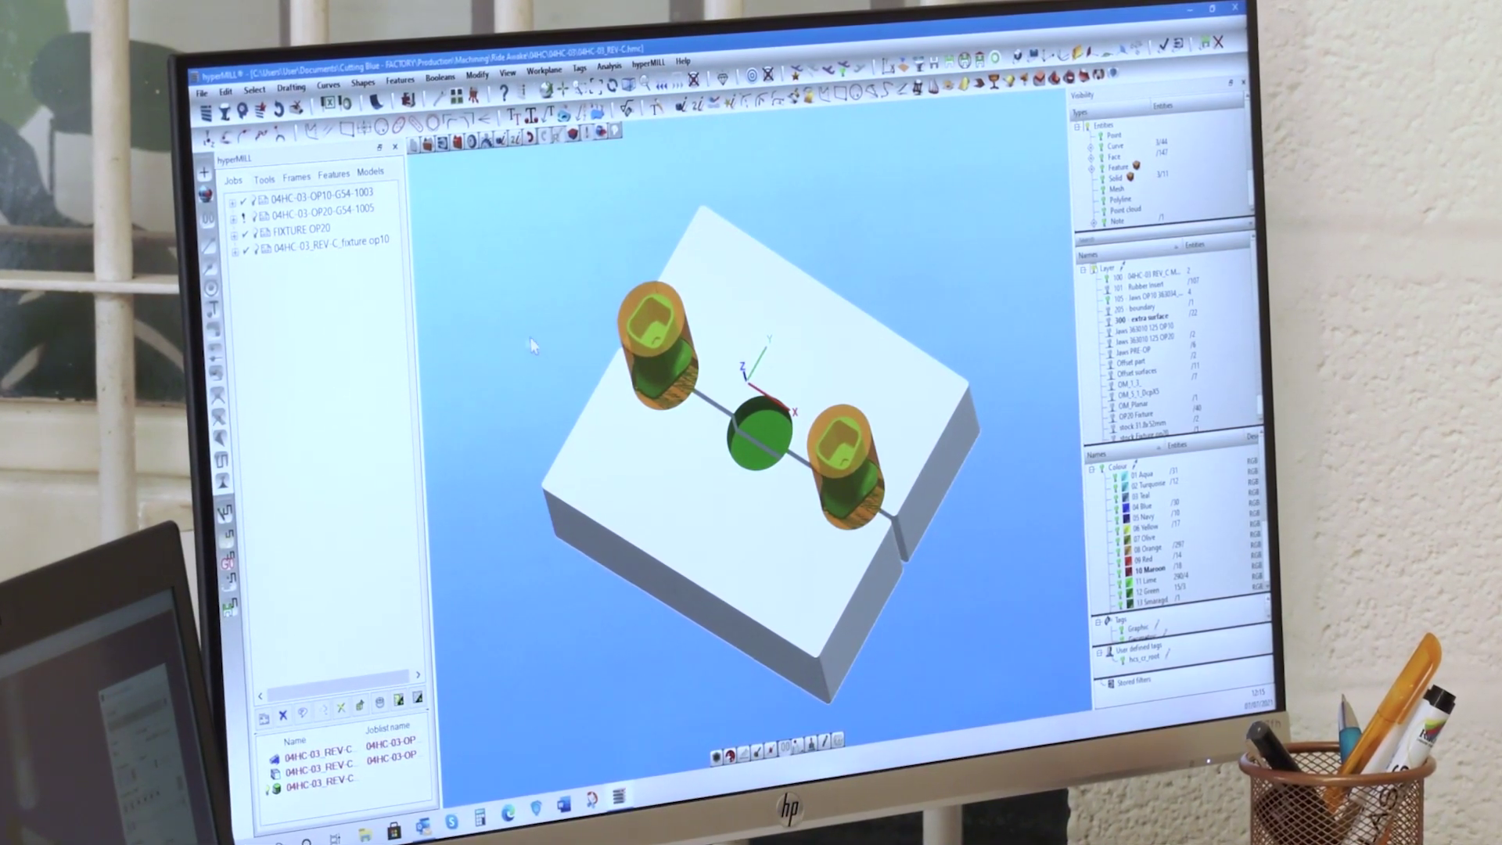
middle_drag(548, 332, 558, 258)
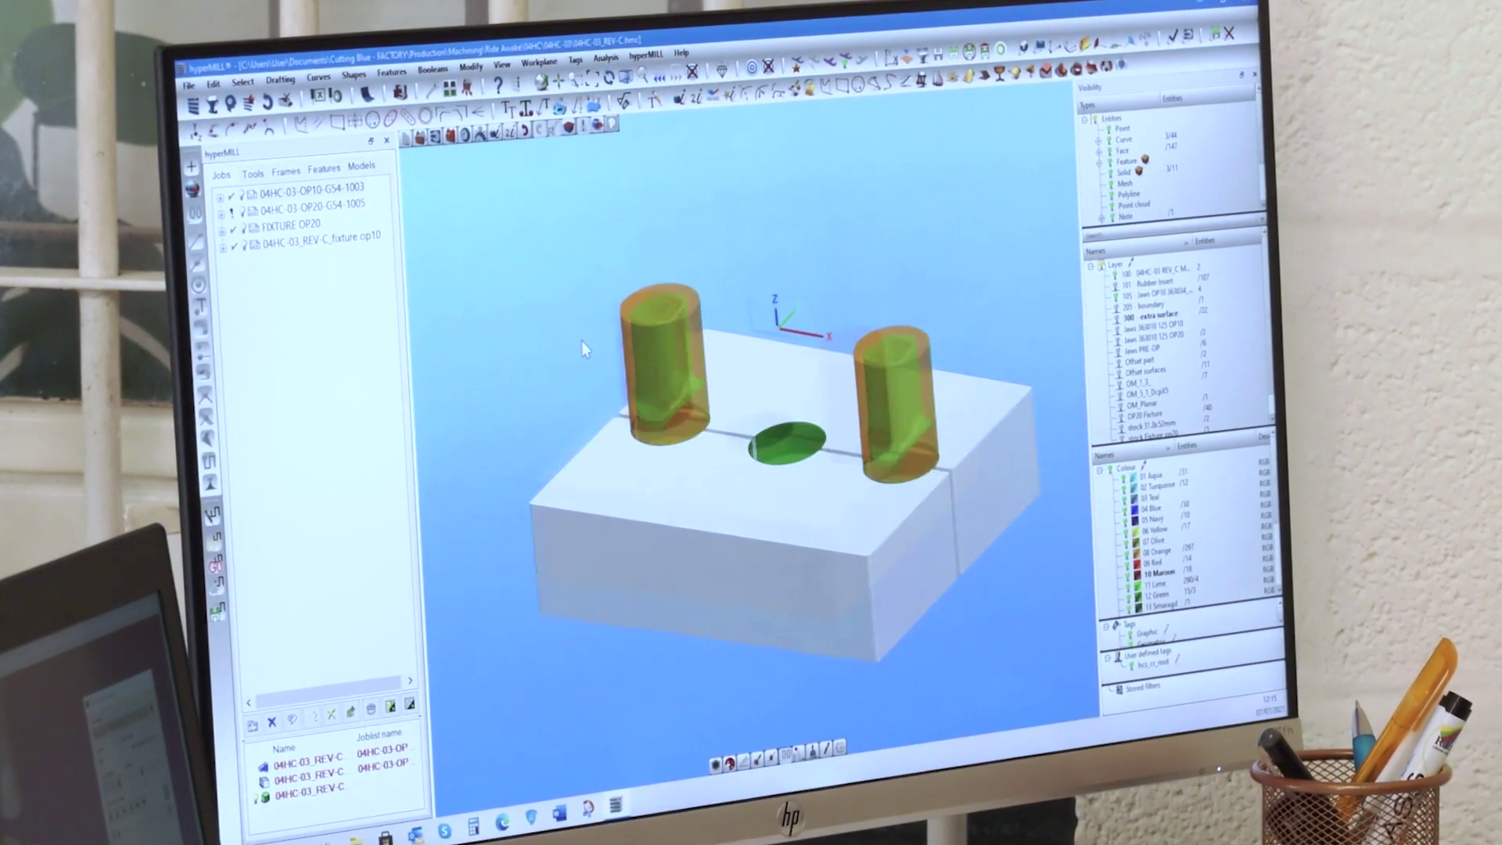
scroll(582, 342, up, 3)
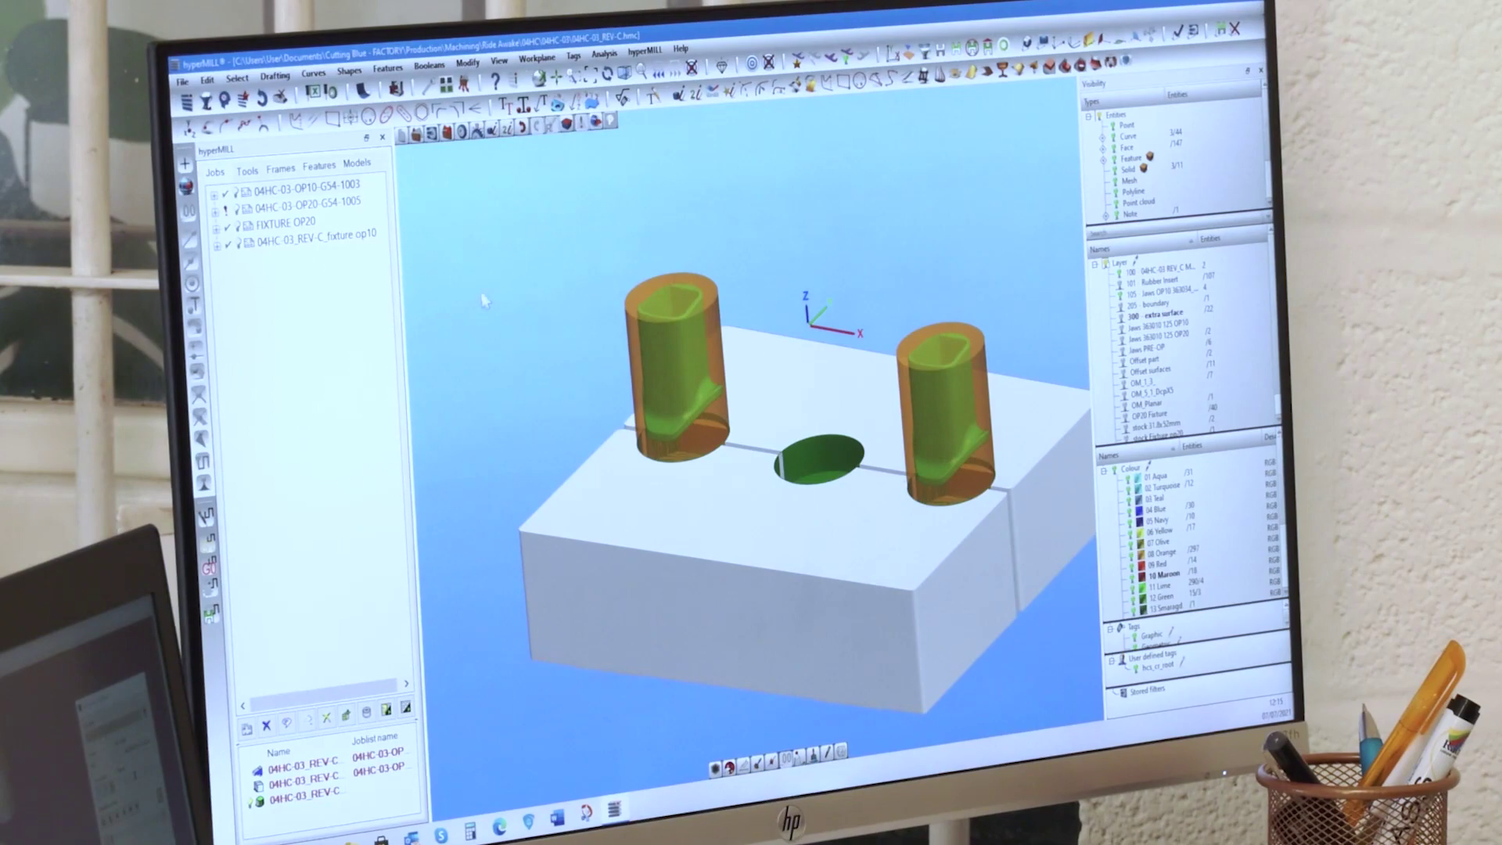